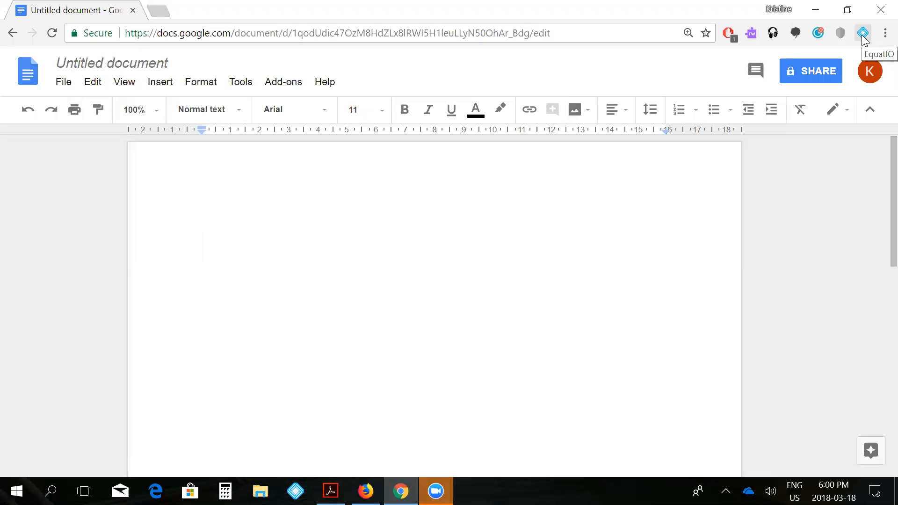
Open EquatIO's Equation Editor, enter y = 2x + 3 and insert it into the document
click(863, 34)
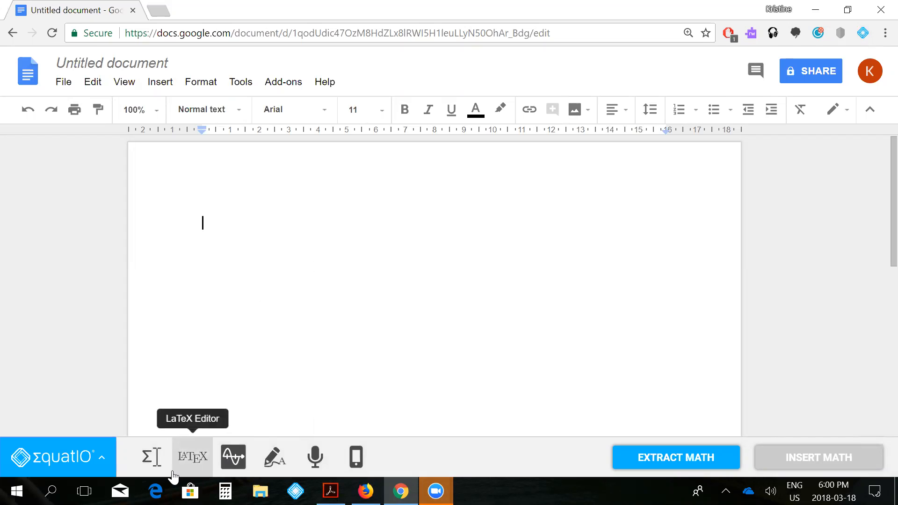
click(147, 457)
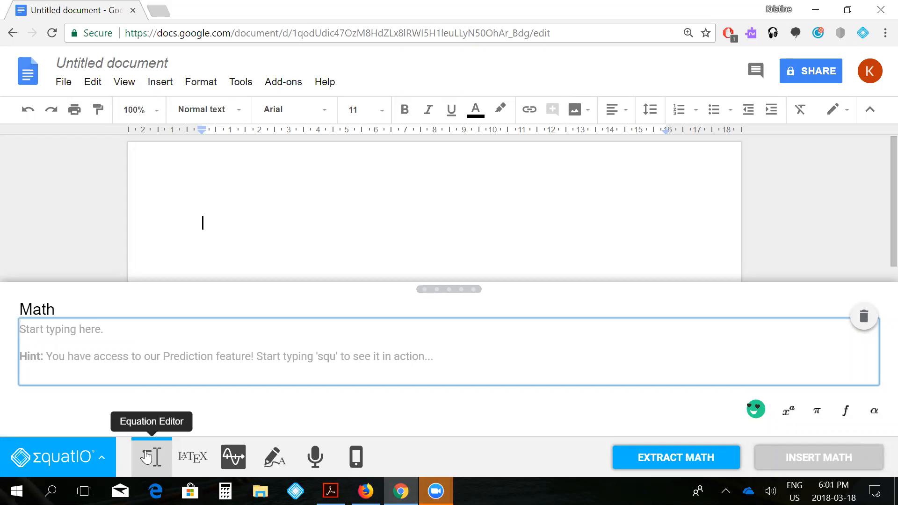
text(y)
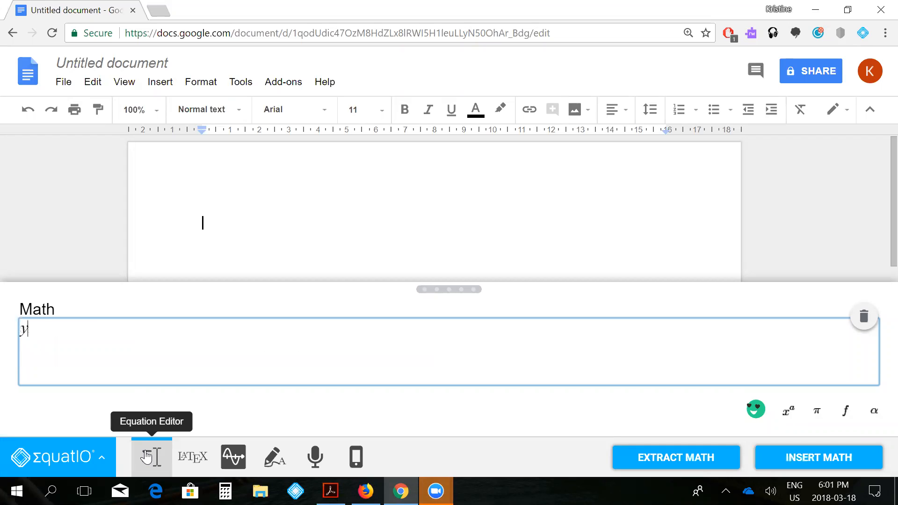
text( = 2x + 3)
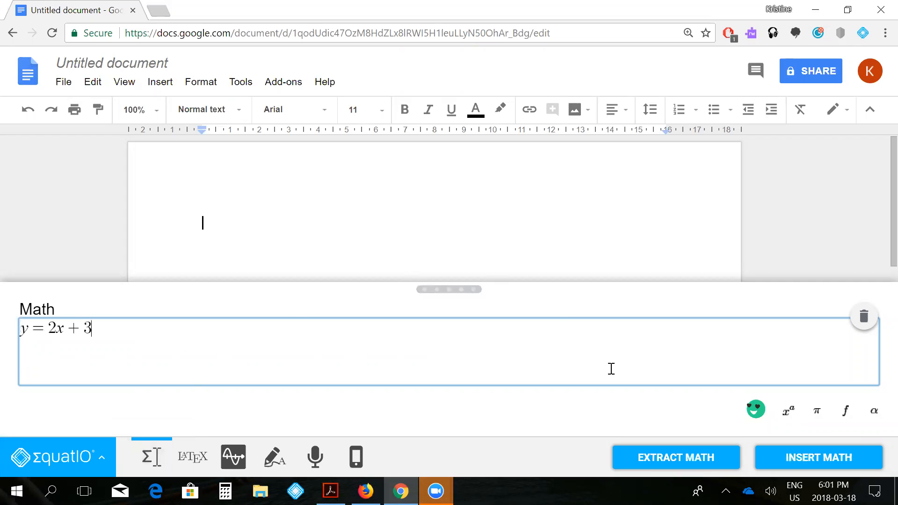
click(784, 454)
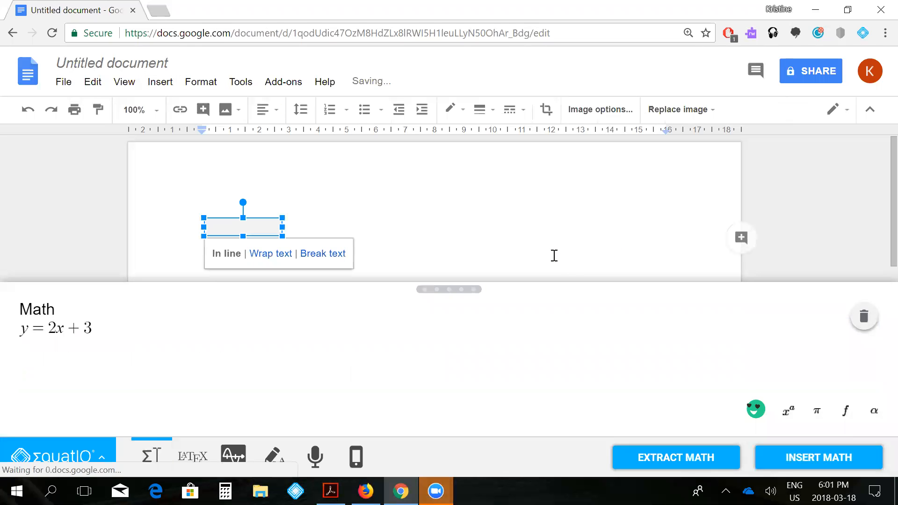
click(422, 241)
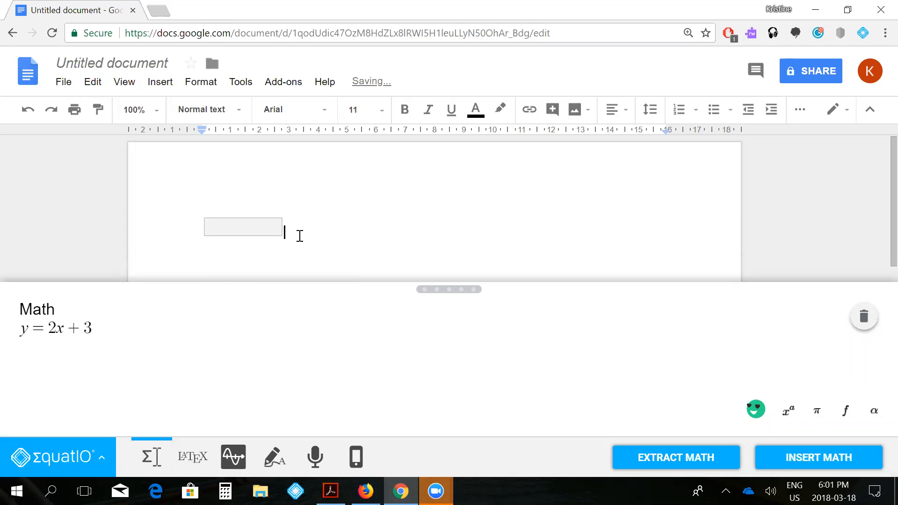
Extract the inserted equation from the document, change its constant to 4 and insert the updated version in its place
click(267, 226)
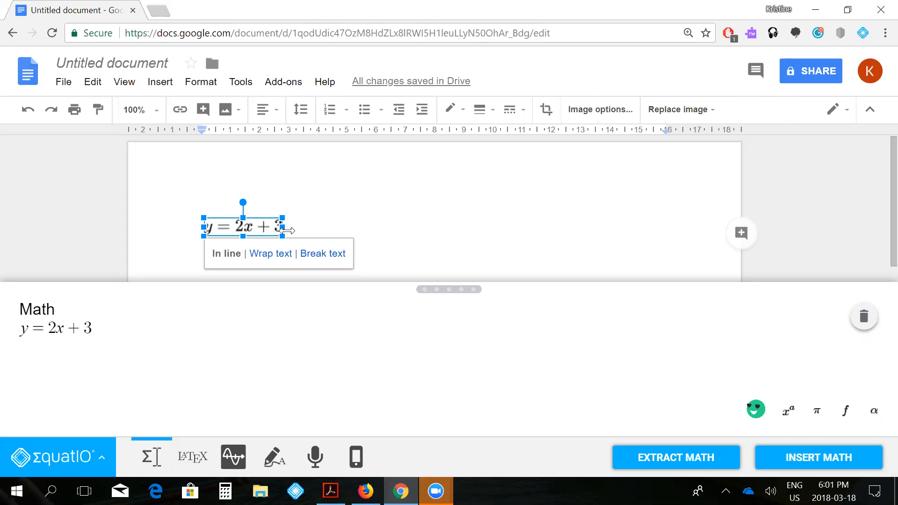
click(678, 453)
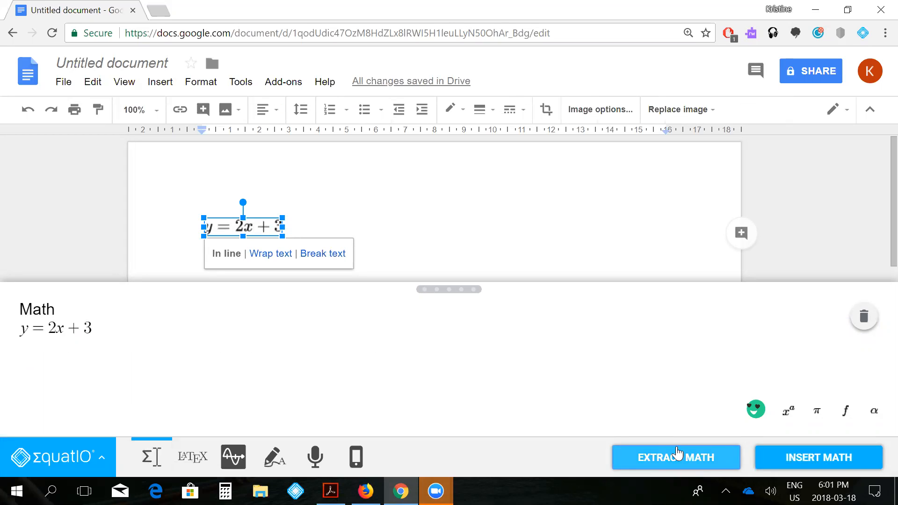
click(256, 369)
key(BackSpace)
text(4)
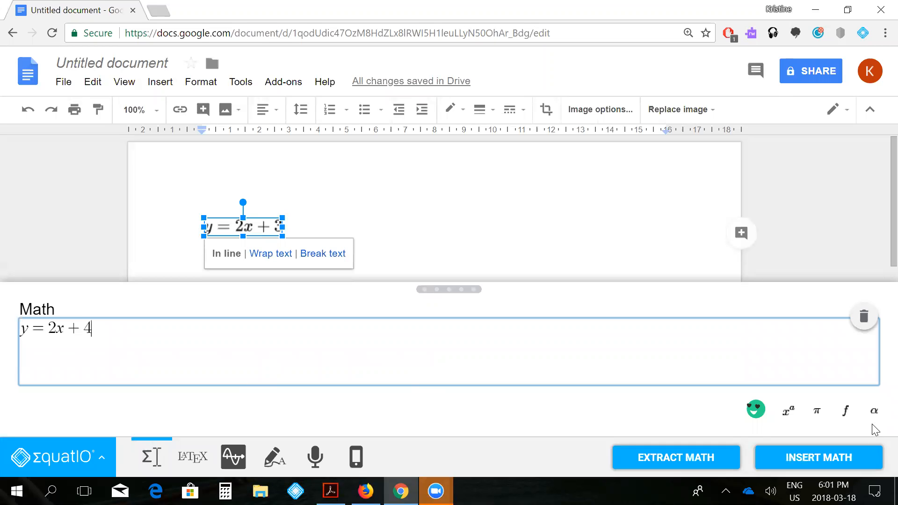
click(828, 457)
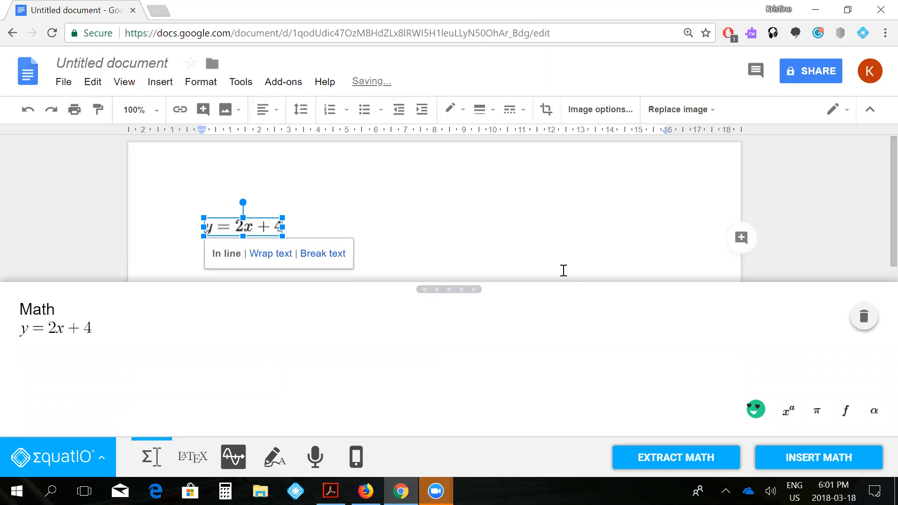
click(515, 253)
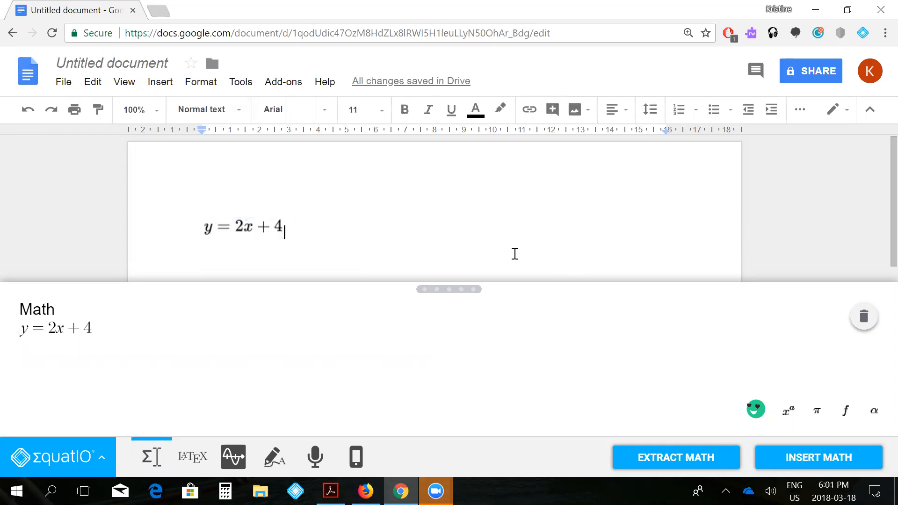
Look through the Greek letter, formula, symbol and math operator palettes of the Equation Editor
click(222, 347)
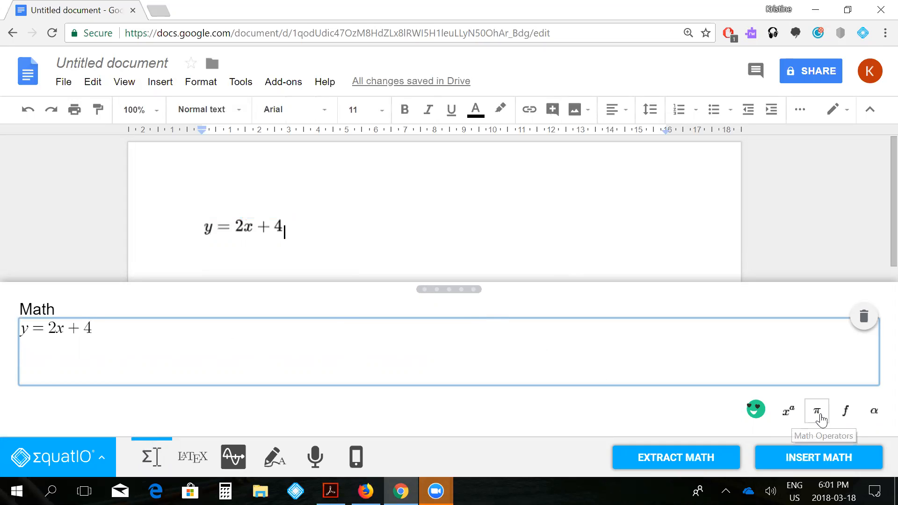
click(872, 418)
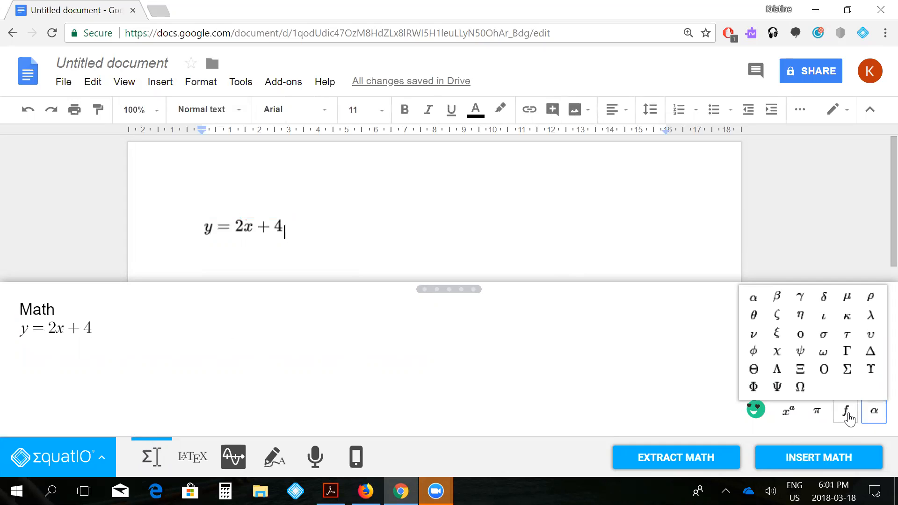
click(847, 417)
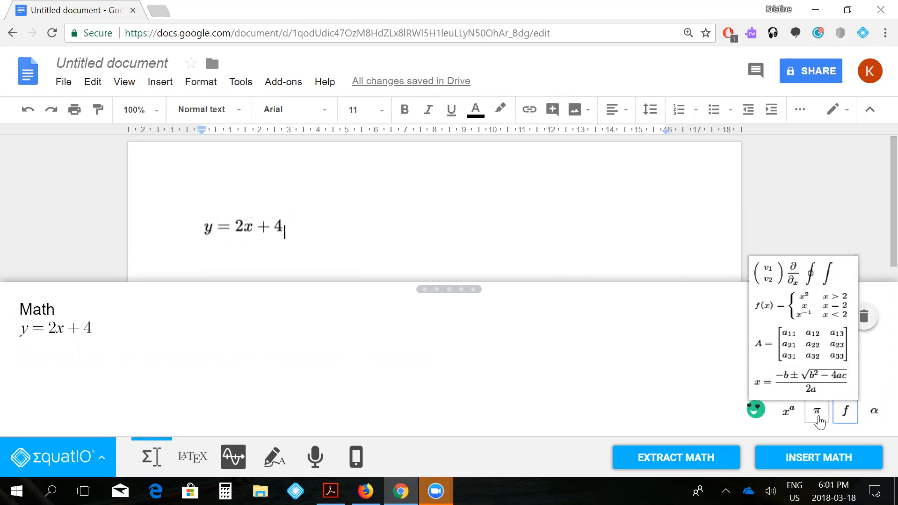
click(819, 420)
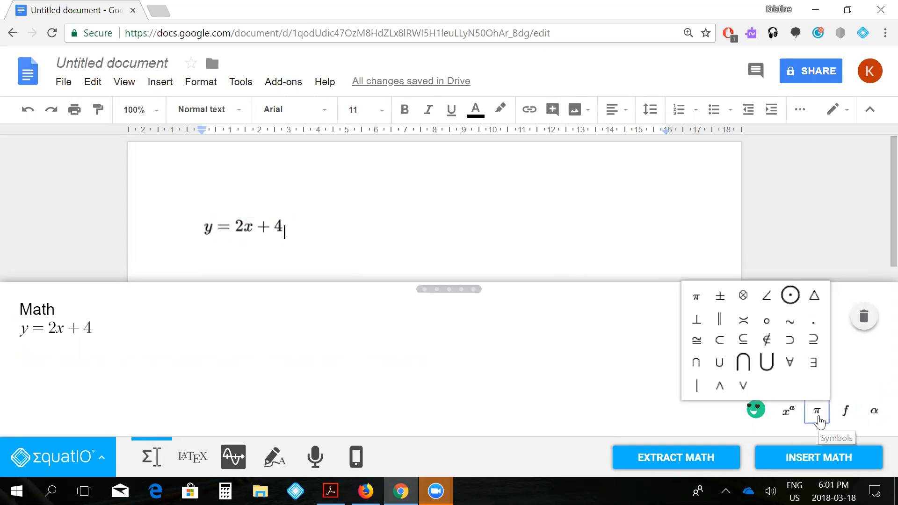
click(795, 421)
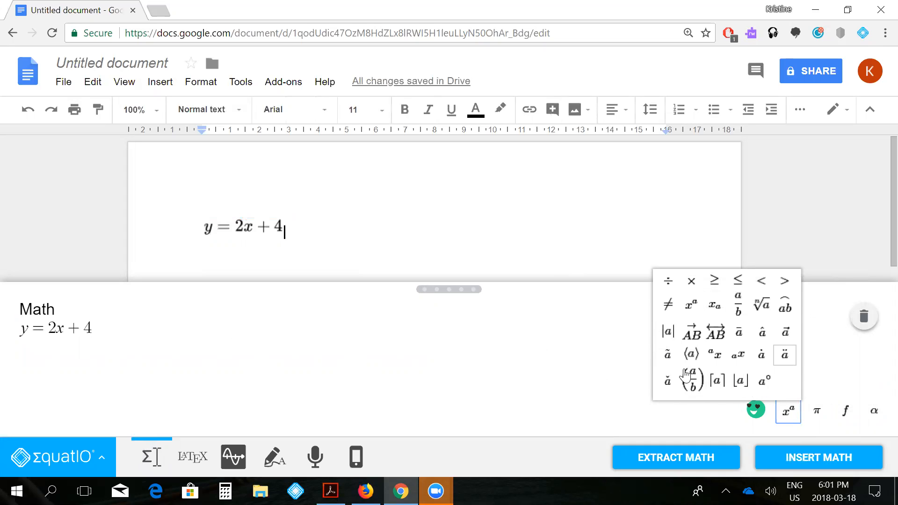
Clear the equation y = 2x + 4 from the Math field
click(196, 352)
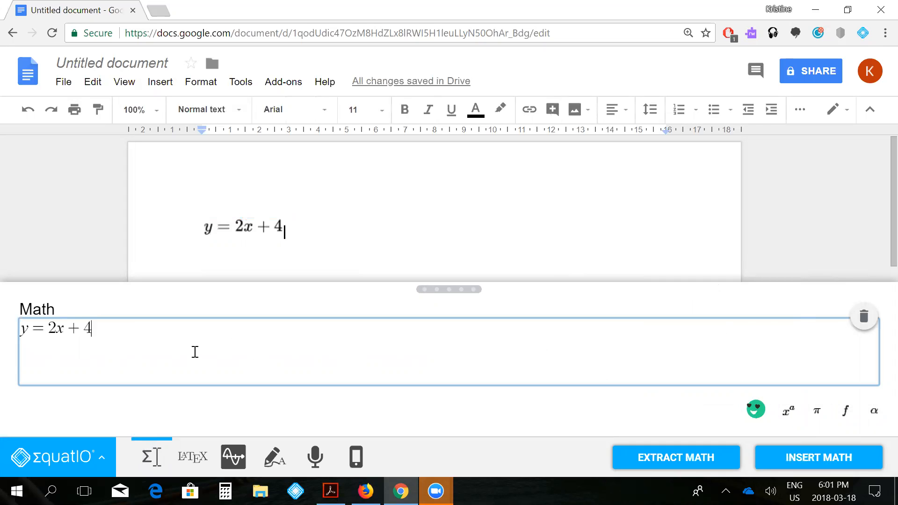
key(BackSpace)
key(BackSpace)
key(BackSpace)
key(BackSpace)
key(BackSpace)
key(BackSpace)
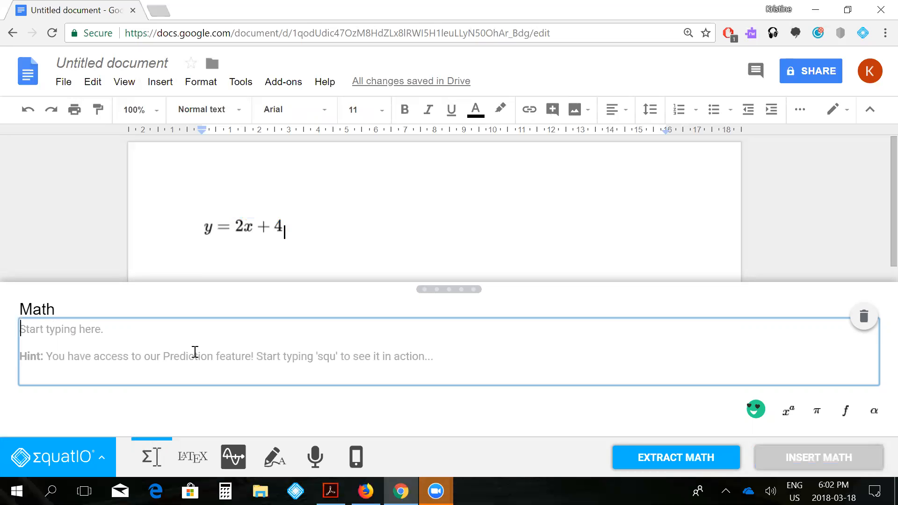
Enter the absolute value of x squared in the Math field, using the abs and squared predictions
text(abs)
key(Return)
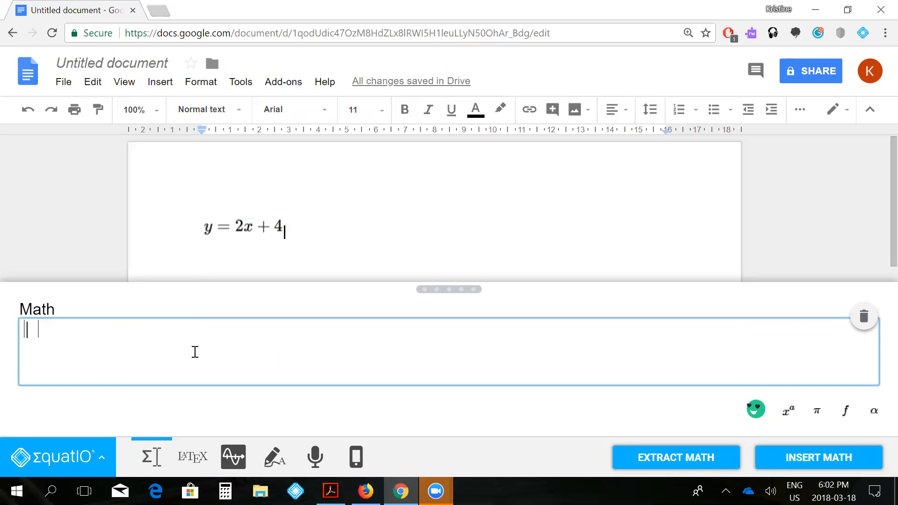
key(Right)
text(x)
text(sq)
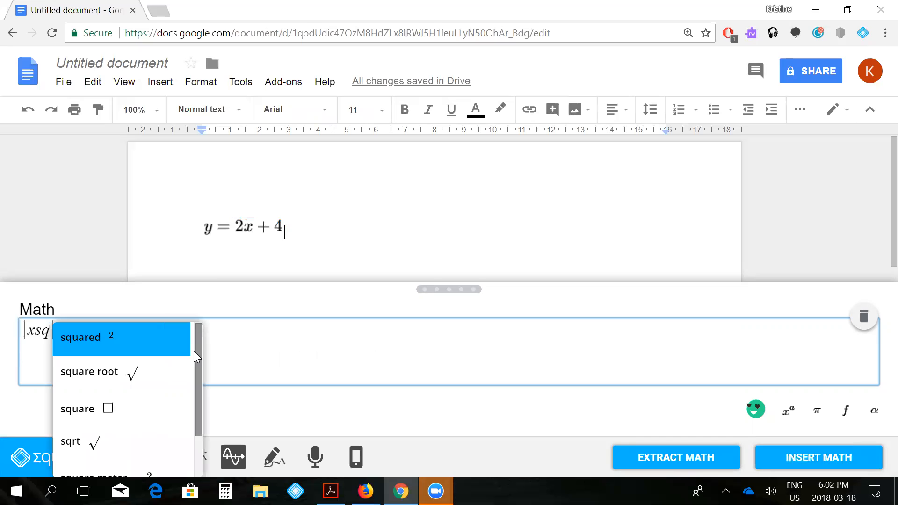
click(151, 346)
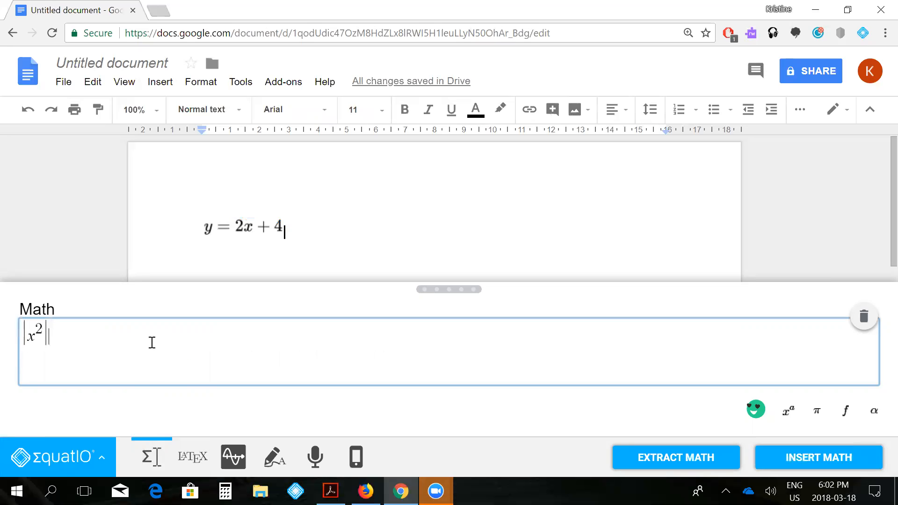
Insert the absolute value expression on a new line below the equation in the document
click(379, 248)
key(Return)
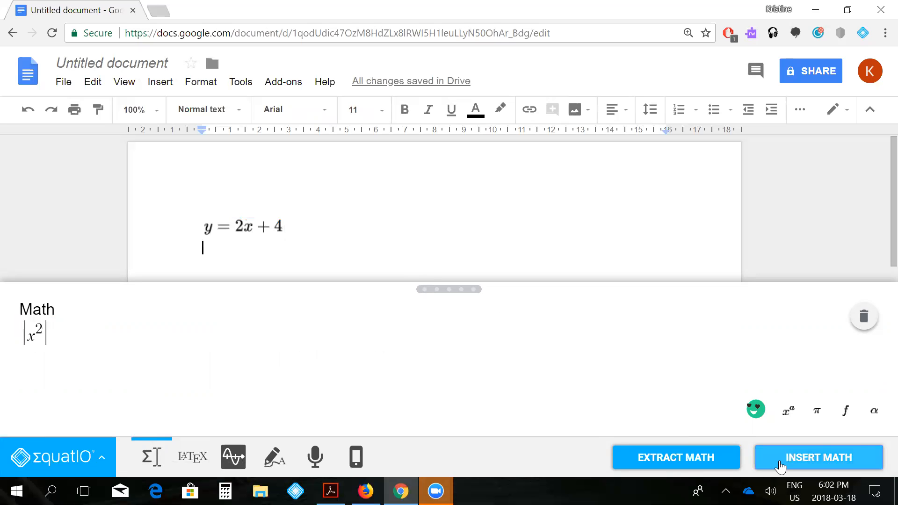
click(780, 457)
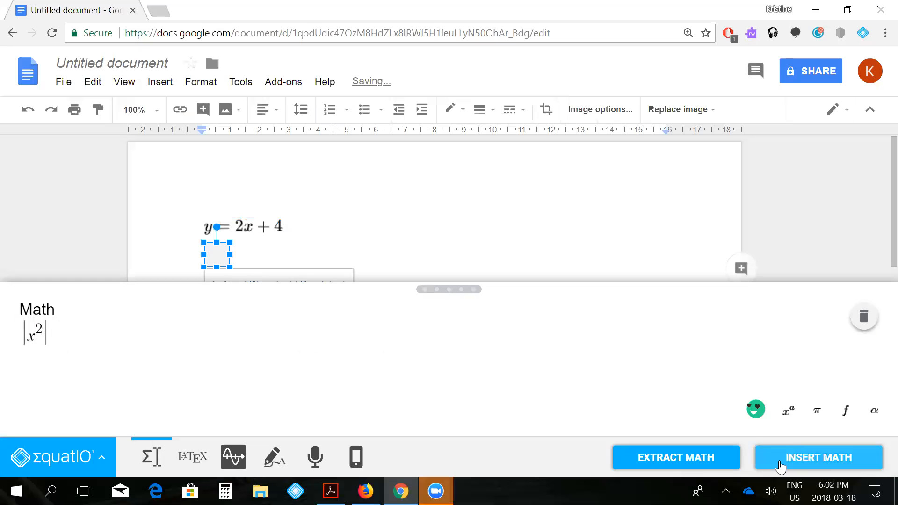
click(295, 237)
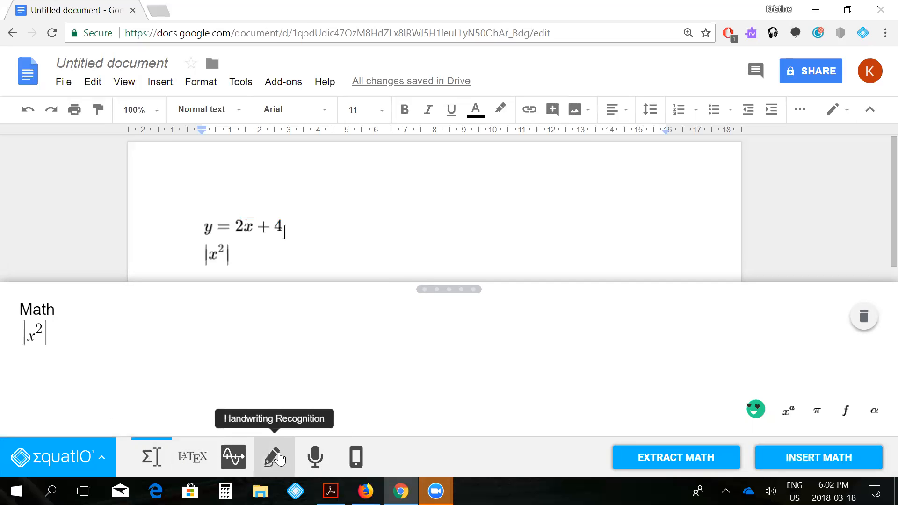
Switch to Handwriting Recognition and delete the x² inside the absolute value bars in the Math field
click(278, 459)
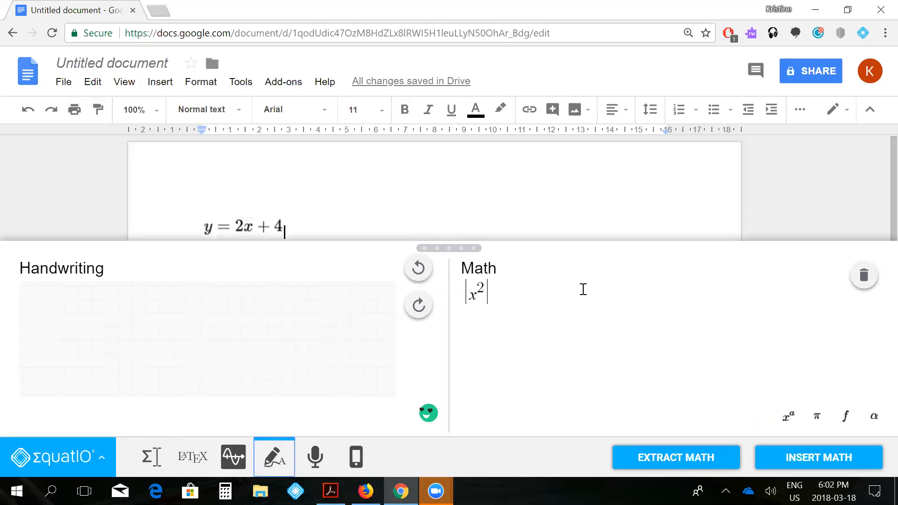
click(526, 290)
key(BackSpace)
key(BackSpace)
key(BackSpace)
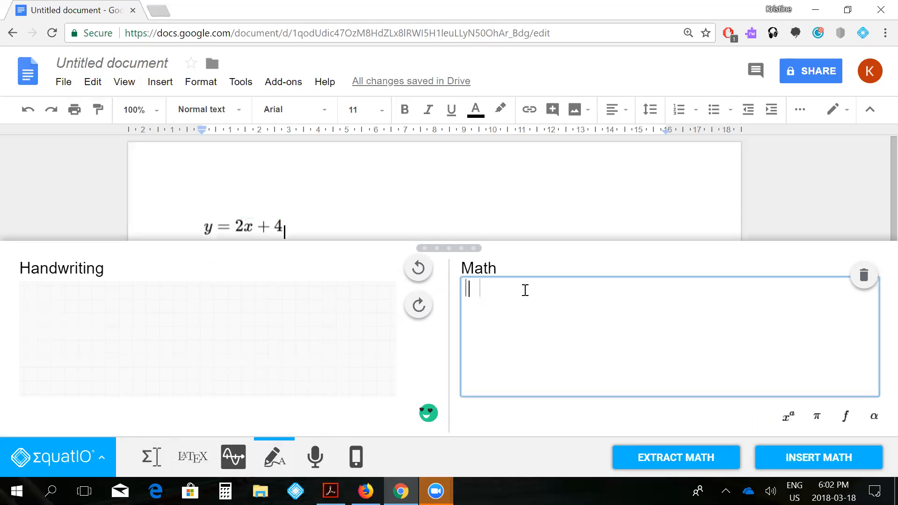
Handwrite Y = x + 2 on the handwriting grid and undo all of its strokes
mouse_move(33, 315)
mouse_down()
mouse_move(59, 332)
mouse_move(48, 361)
mouse_move(96, 344)
mouse_move(92, 352)
mouse_move(134, 345)
mouse_move(120, 354)
mouse_move(136, 364)
mouse_move(172, 353)
mouse_move(161, 352)
mouse_move(161, 360)
mouse_move(205, 374)
mouse_move(235, 368)
mouse_up()
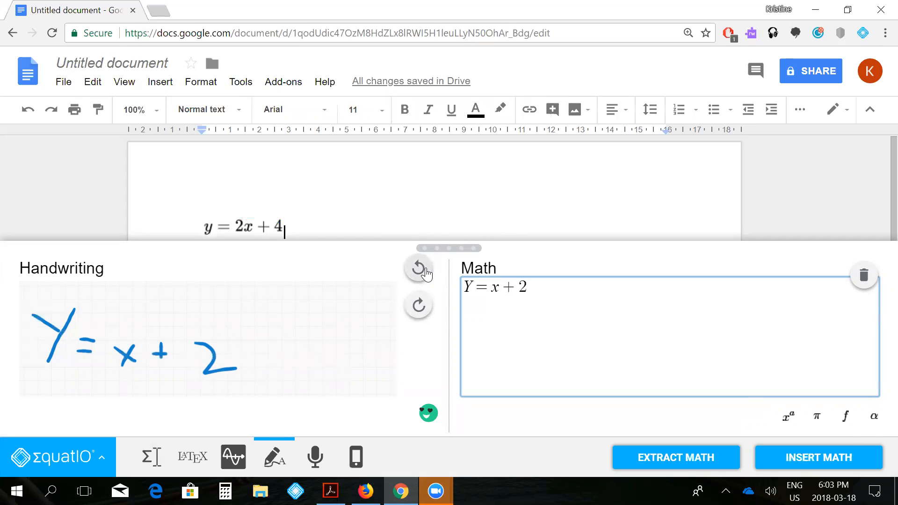
click(419, 268)
click(421, 270)
click(423, 270)
click(423, 270)
click(423, 270)
click(424, 271)
click(423, 271)
click(423, 270)
click(423, 270)
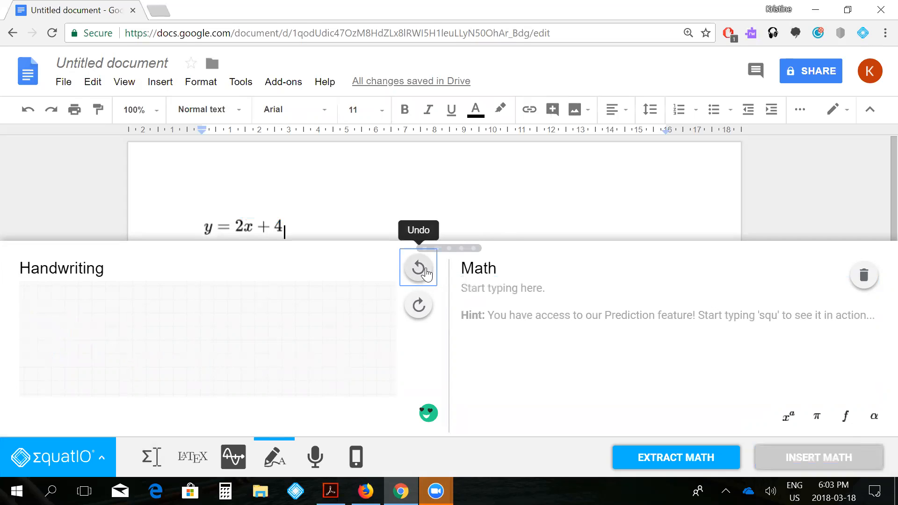
Handwrite f(x) = x³ + x² on the grid and insert the recognized equation into the document after y = 2x + 4
drag(68, 310, 48, 382)
drag(34, 335, 65, 336)
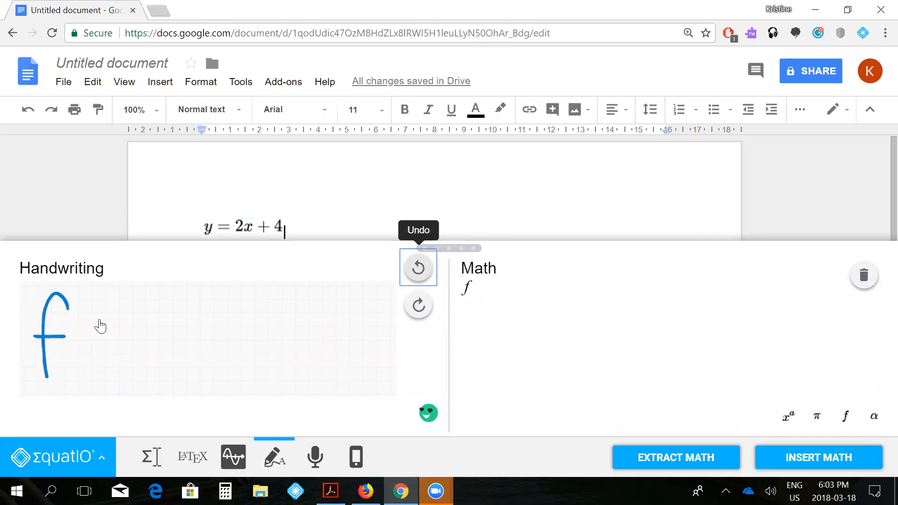
drag(91, 308, 88, 370)
drag(104, 333, 118, 361)
drag(109, 310, 101, 364)
mouse_move(137, 317)
mouse_down()
mouse_move(148, 376)
mouse_move(185, 360)
mouse_up()
drag(177, 377, 197, 375)
drag(239, 338, 216, 395)
drag(227, 354, 248, 383)
mouse_move(260, 312)
mouse_down()
mouse_move(263, 348)
mouse_move(307, 353)
mouse_move(301, 386)
mouse_up()
mouse_move(341, 350)
mouse_down()
mouse_move(323, 383)
mouse_move(345, 375)
mouse_up()
click(347, 324)
drag(347, 323, 369, 346)
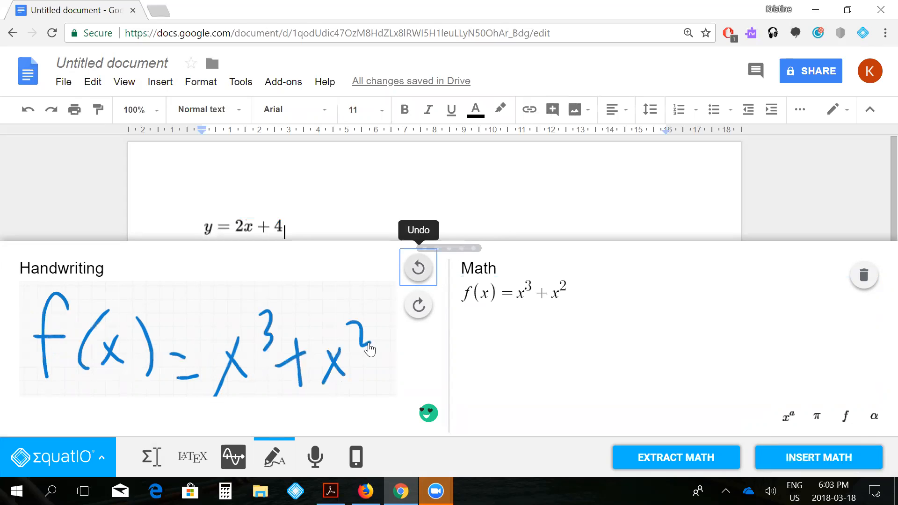
click(817, 457)
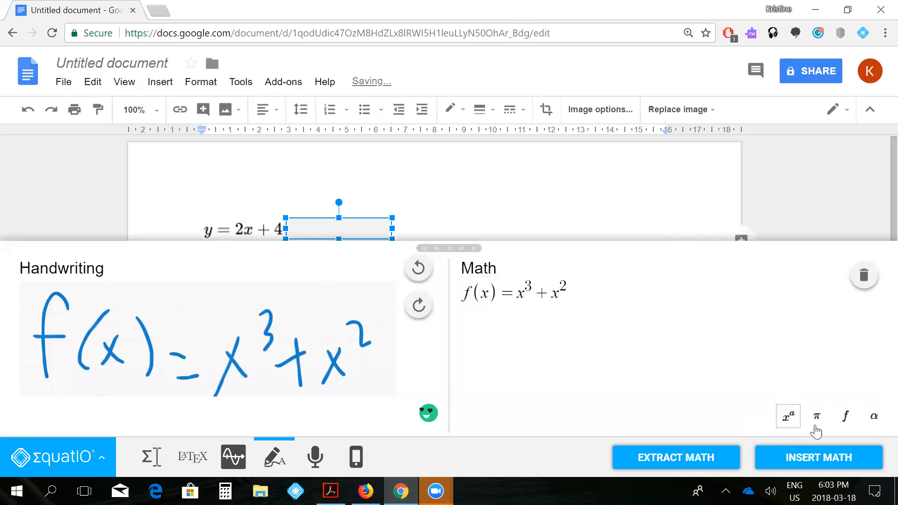
scroll(459, 172, down, 2)
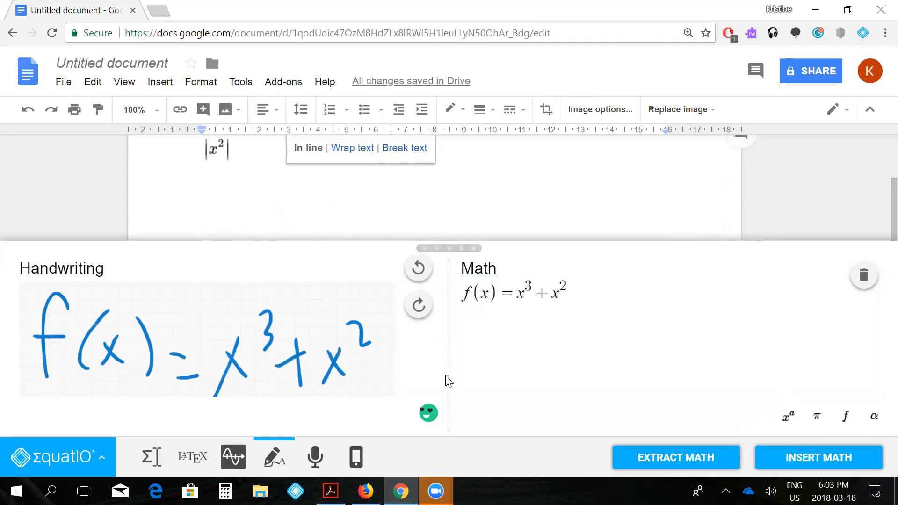
mouse_move(425, 417)
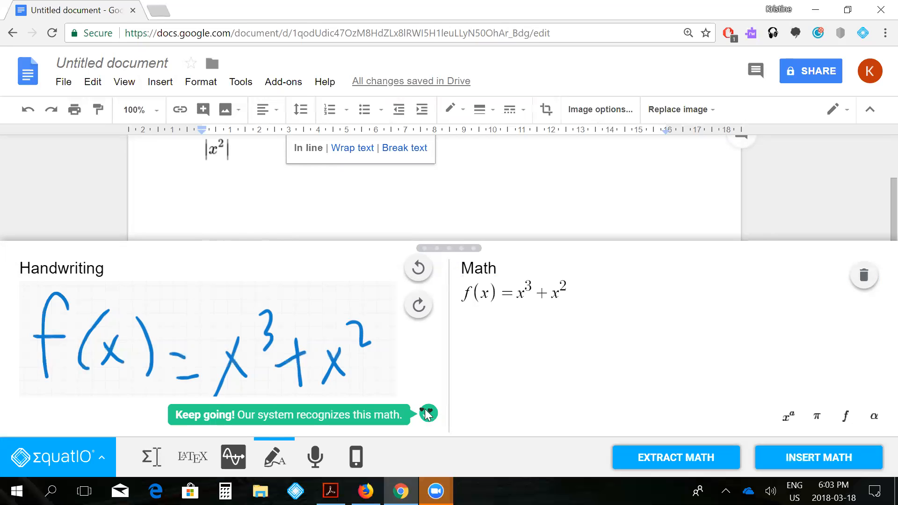
Dictate "y equals 3x plus 2" using Speech Input and clear the resulting expression from the Math field
click(315, 454)
click(220, 354)
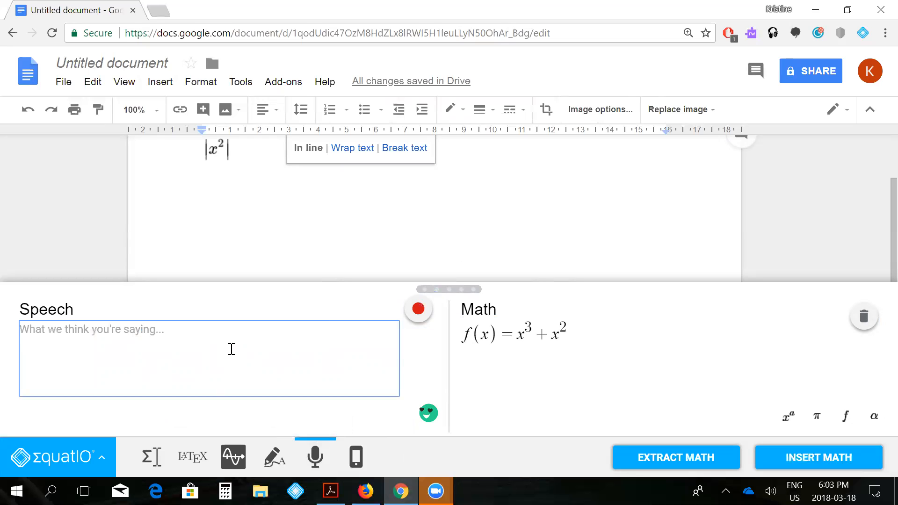
click(425, 316)
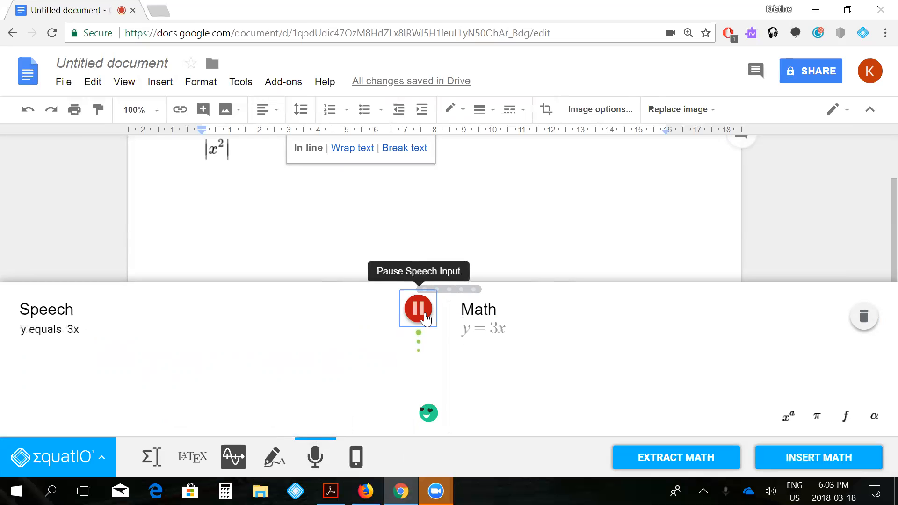
click(425, 317)
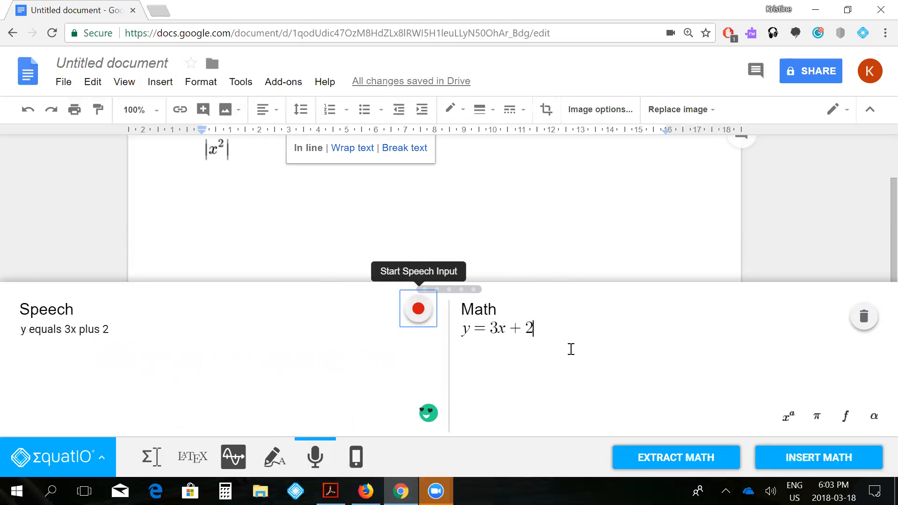
click(566, 341)
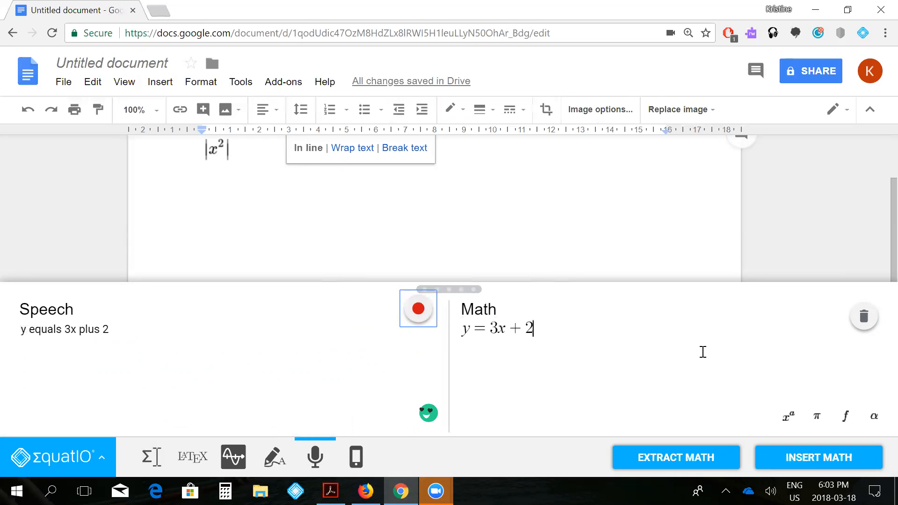
click(856, 325)
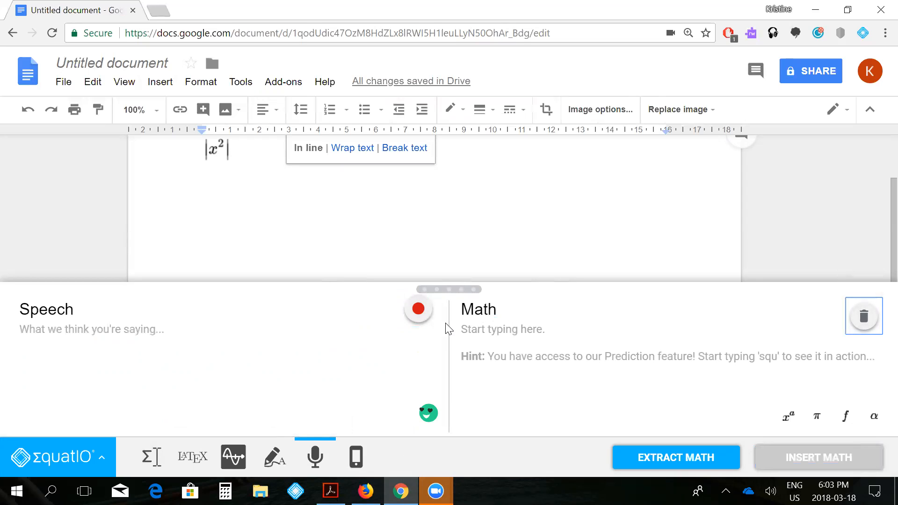
Dictate tangent alpha equals sine alpha divided by cosine alpha, and turn sin α into the numerator of a fraction
click(411, 310)
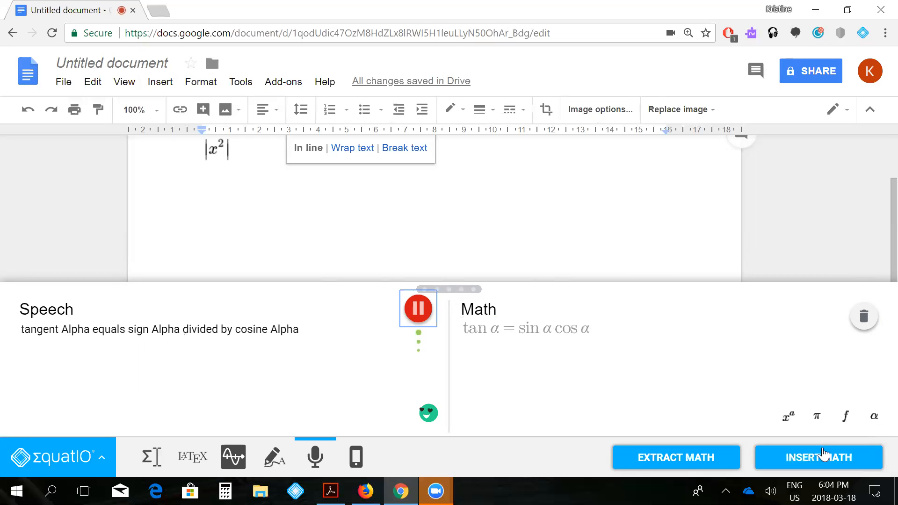
click(424, 304)
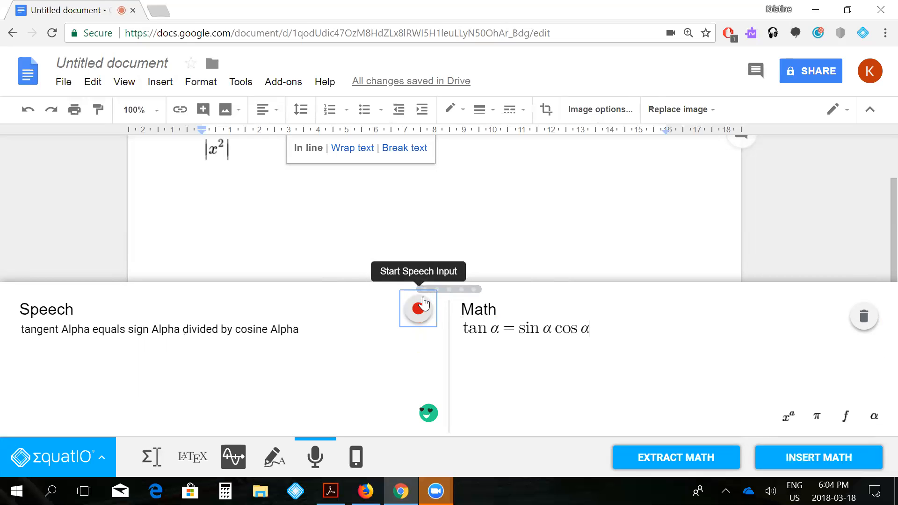
click(553, 333)
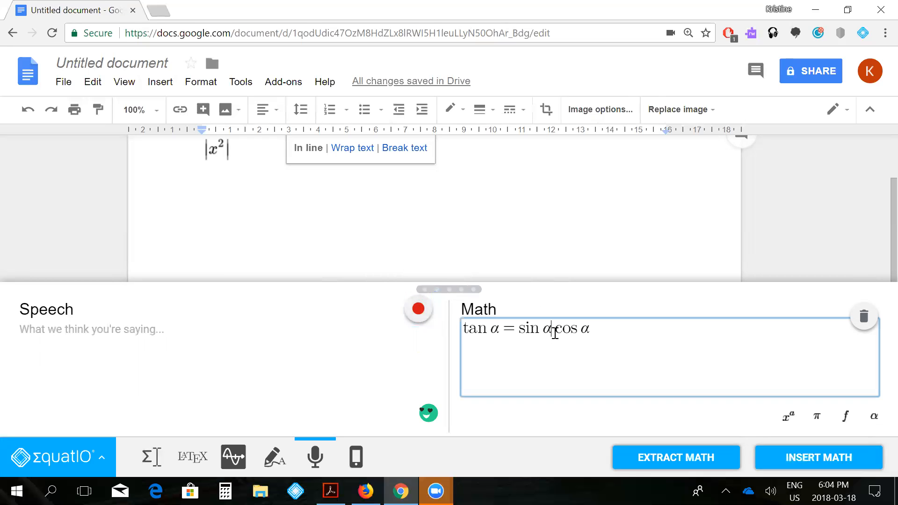
text(/)
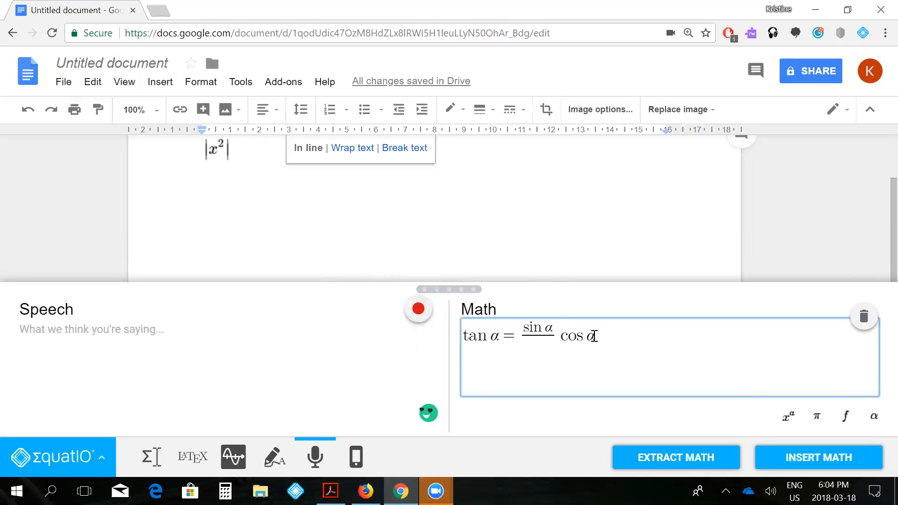
Fill the empty denominator under sin α with cos α, using the predicted math terms
click(563, 340)
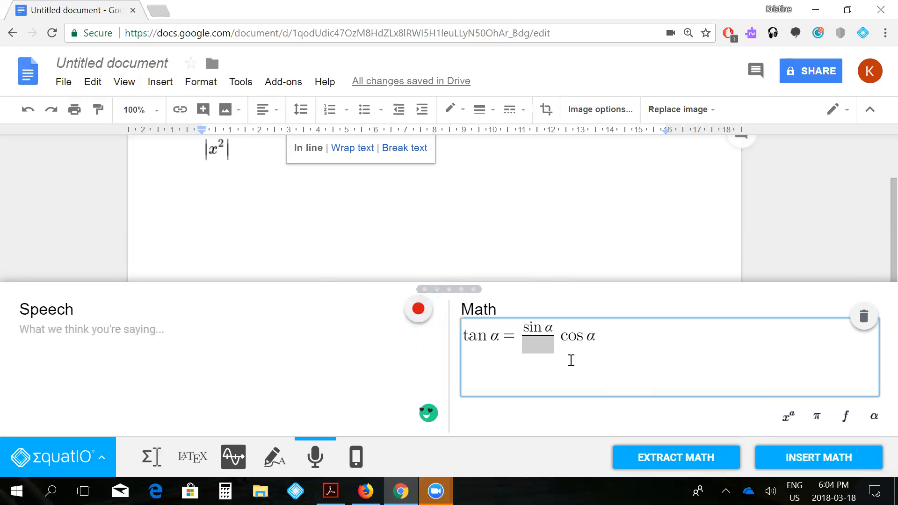
click(548, 346)
text(co)
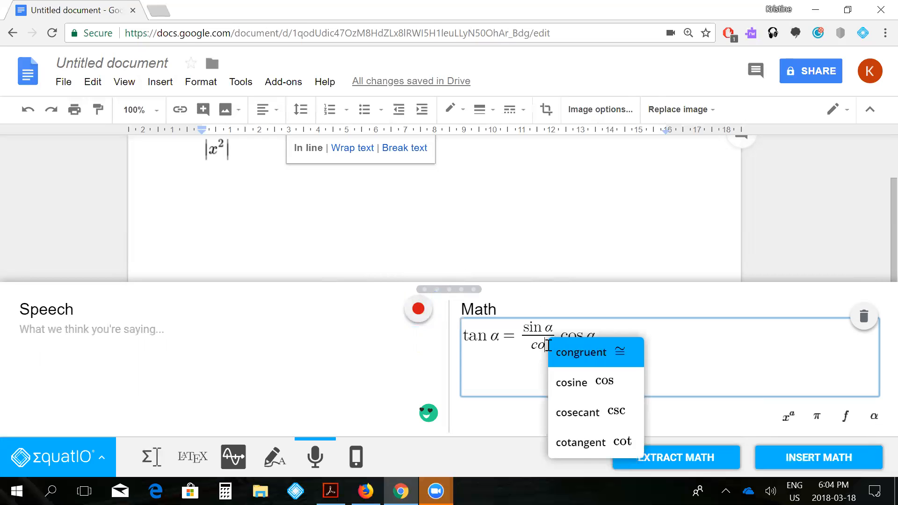
text(s)
key(Return)
text(al)
key(Return)
Delete the extra cos α that follows the fraction in the Math field
click(627, 337)
key(BackSpace)
key(BackSpace)
key(BackSpace)
key(BackSpace)
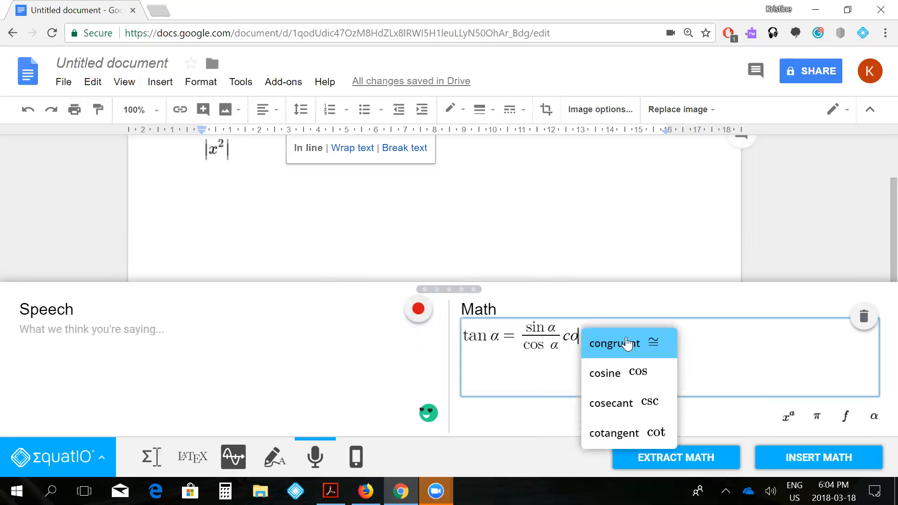
Insert the tan α = sin α / cos α equation on a new line below |x²| in the document
click(514, 238)
key(Return)
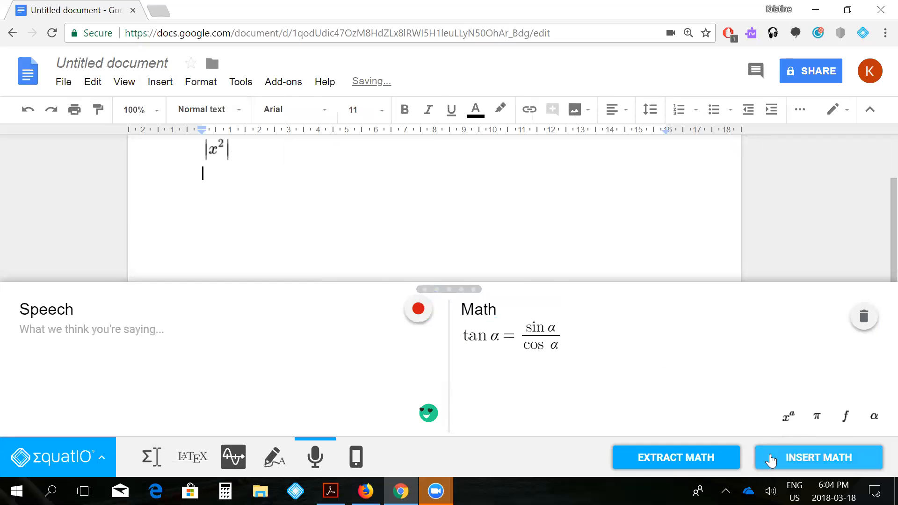
click(771, 460)
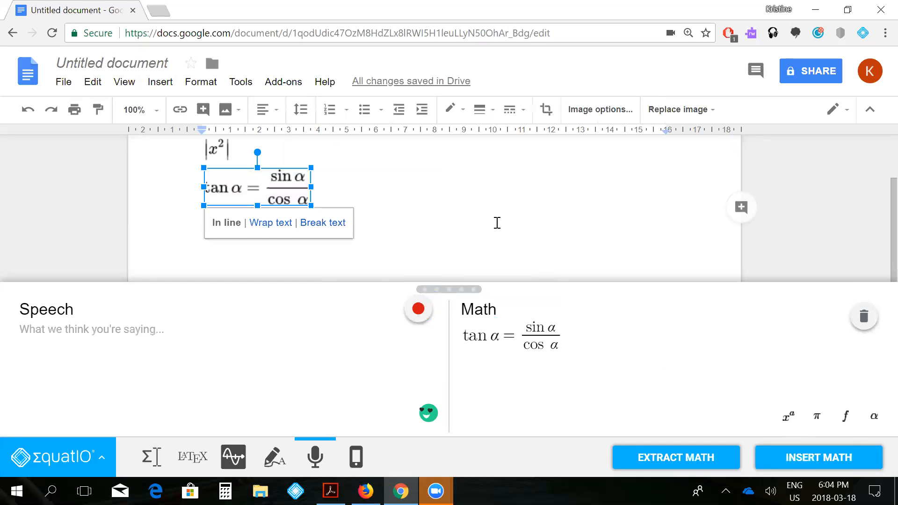
click(498, 223)
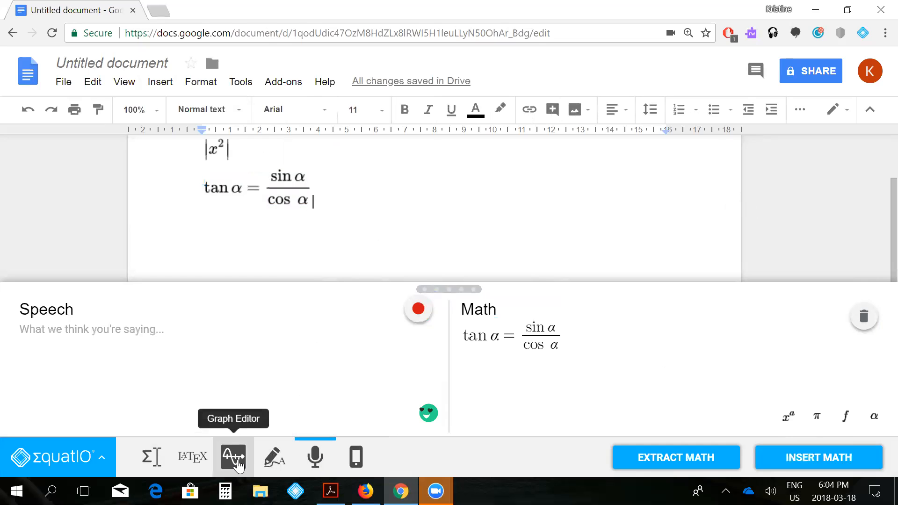
Open the Graph Editor and replace tan α with y on the equation's left-hand side
click(239, 464)
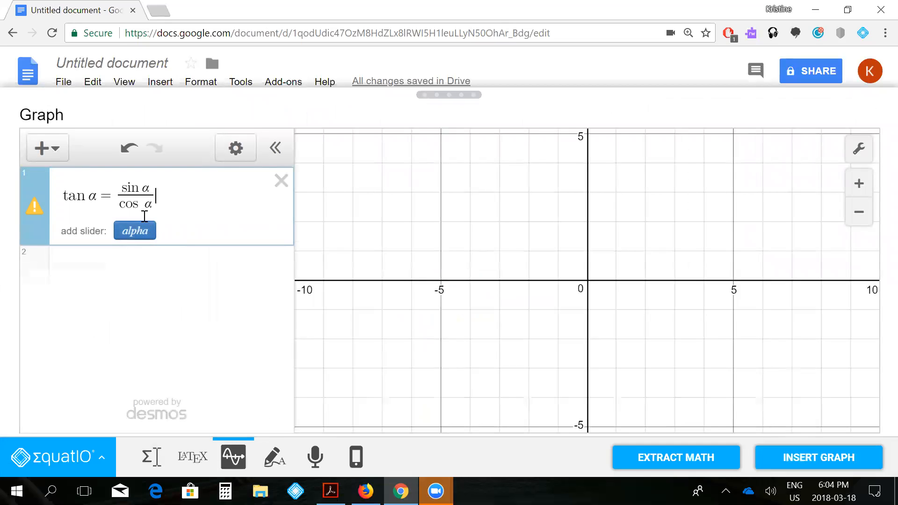
click(92, 200)
key(Right)
key(BackSpace)
key(BackSpace)
key(BackSpace)
key(BackSpace)
text(y)
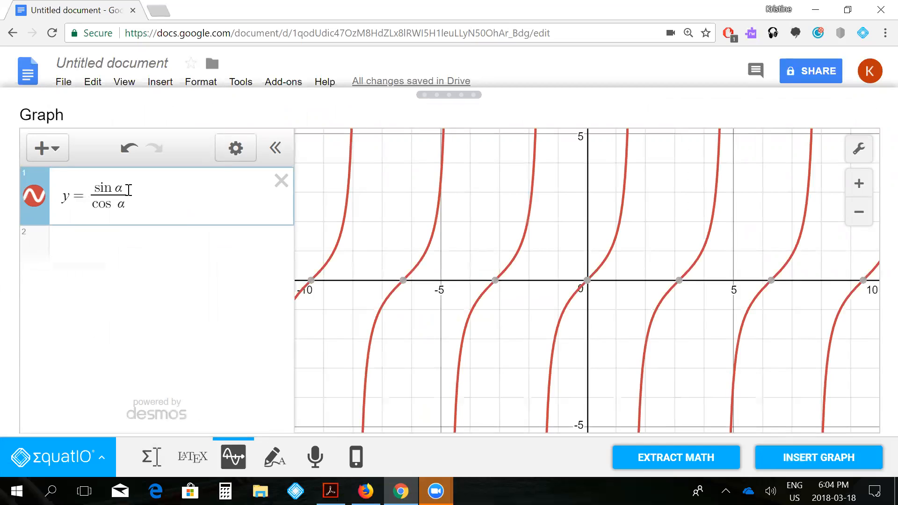
Replace α with x in both the denominator and the numerator of the graphed equation
key(BackSpace)
text(x)
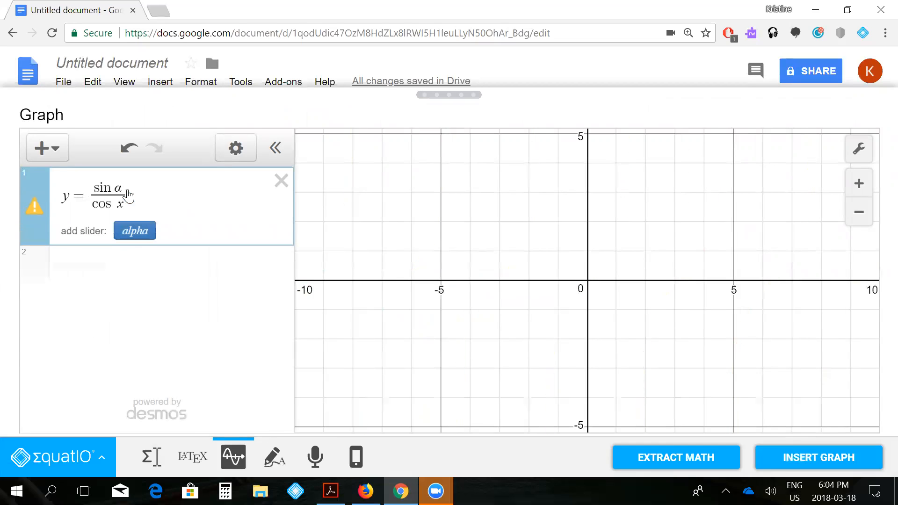
click(126, 189)
key(BackSpace)
text(x)
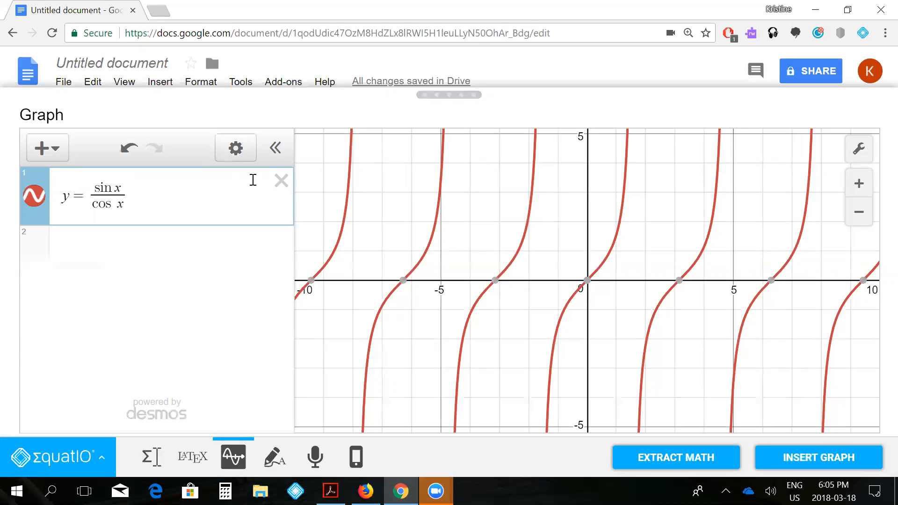
Replace the graphed expression with y = 2x + 3 and insert its graph into the document
click(183, 238)
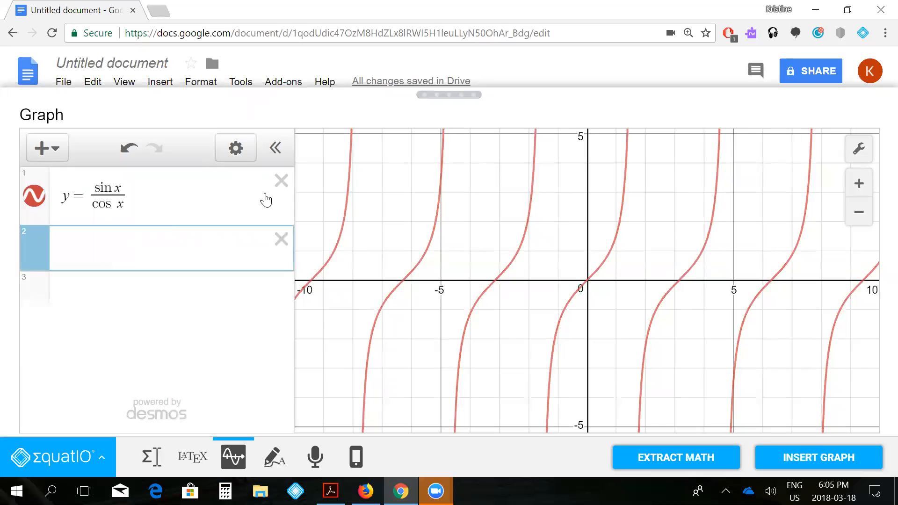
click(281, 180)
text(y=2x)
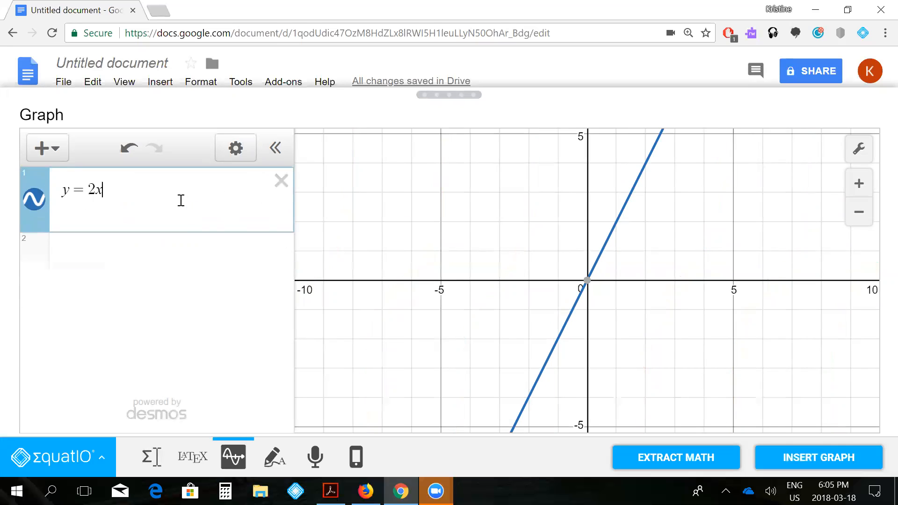
text(+3)
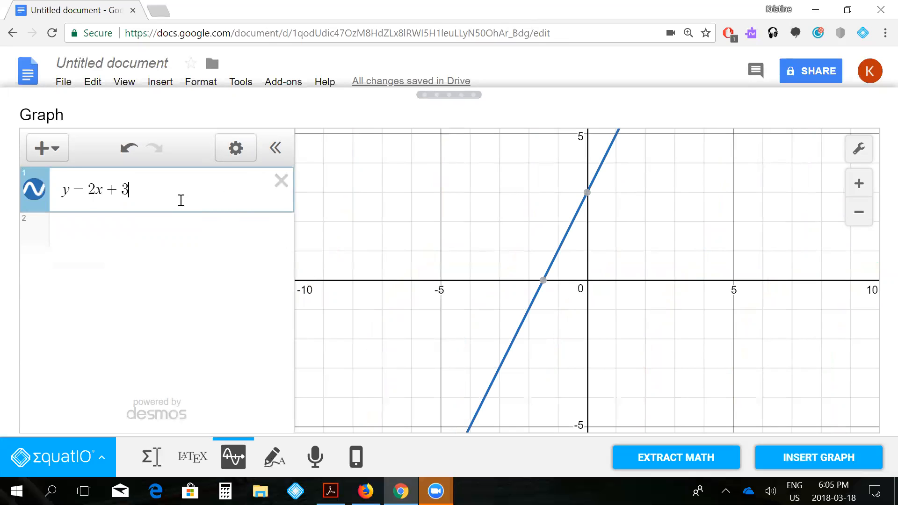
click(863, 460)
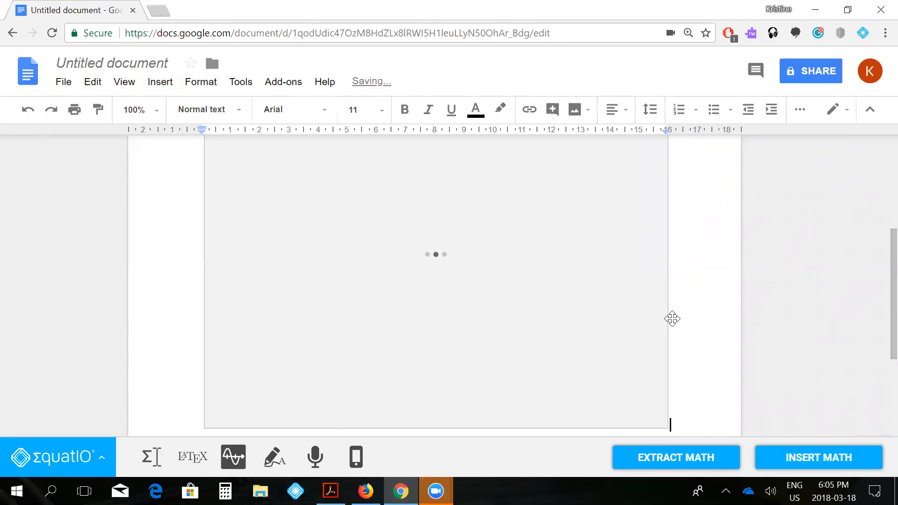
scroll(670, 258, up, 5)
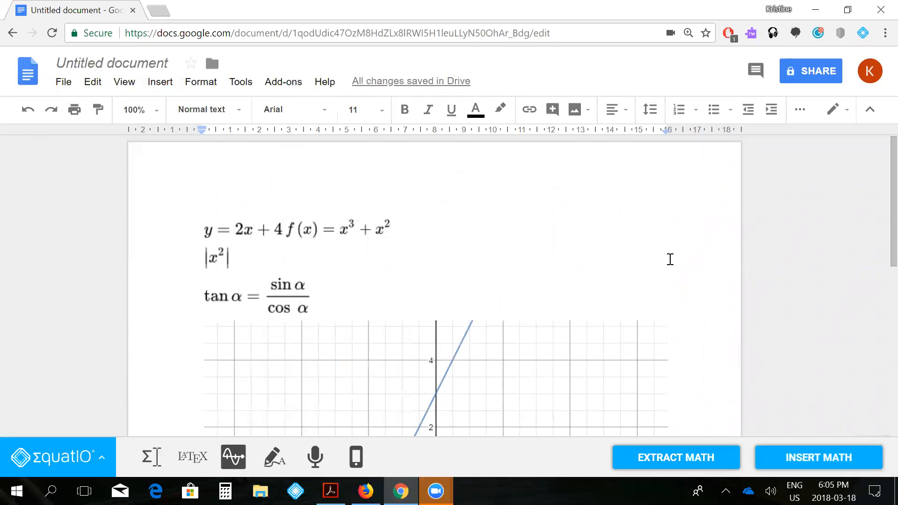
Delete the y = 2x + 4 equation from the first line of the document
click(529, 340)
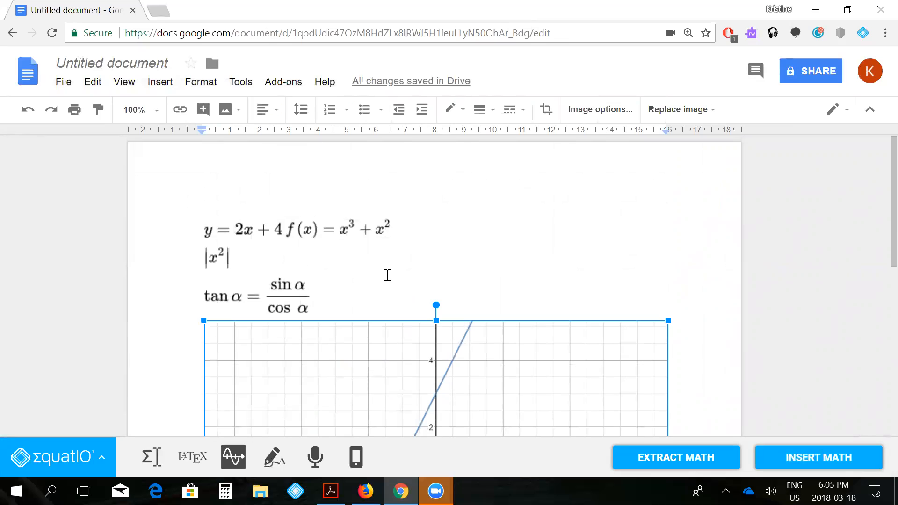
click(302, 234)
click(262, 232)
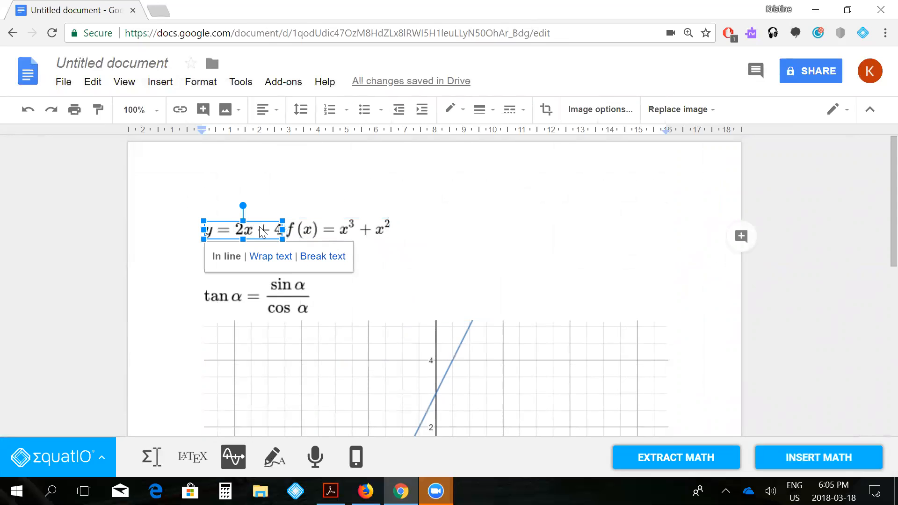
key(Delete)
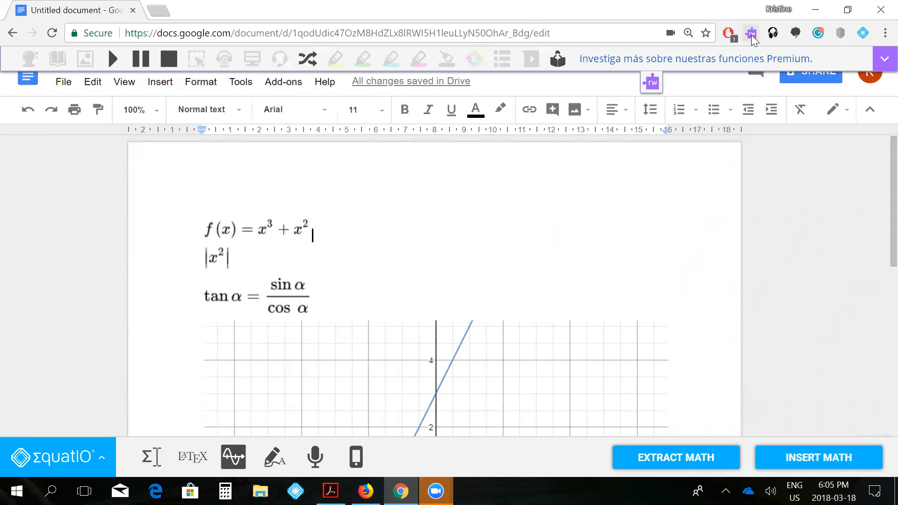
Play the f(x) = x³ + x² equation aloud with Read&Write
click(211, 228)
click(117, 69)
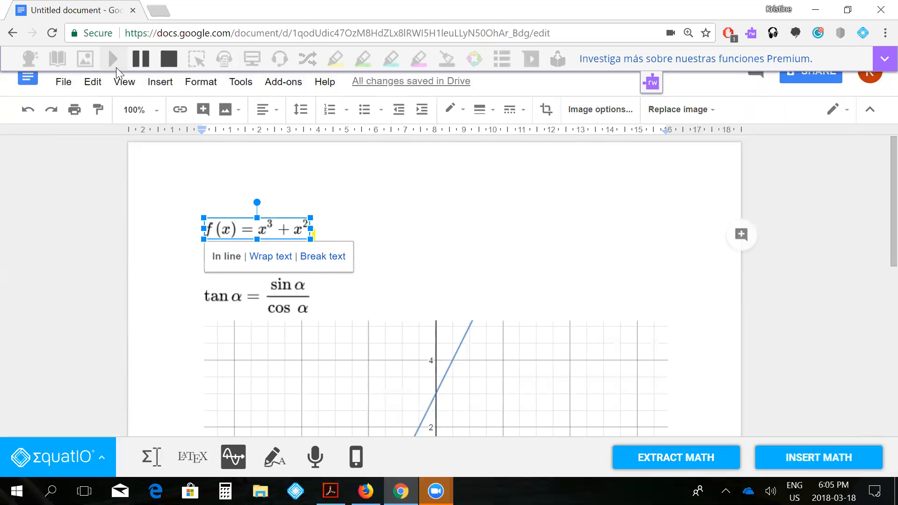
click(163, 66)
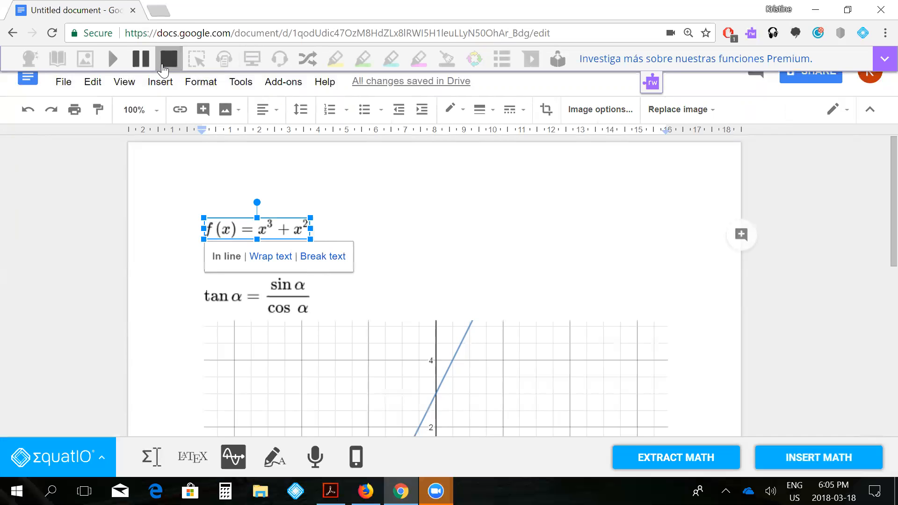
click(114, 66)
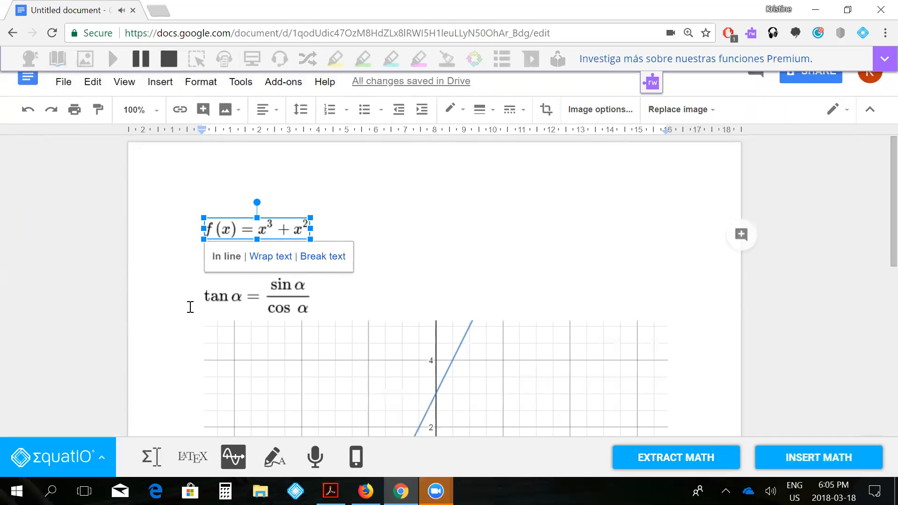
Play the |x²| expression and the tan α equation aloud with Read&Write
click(218, 261)
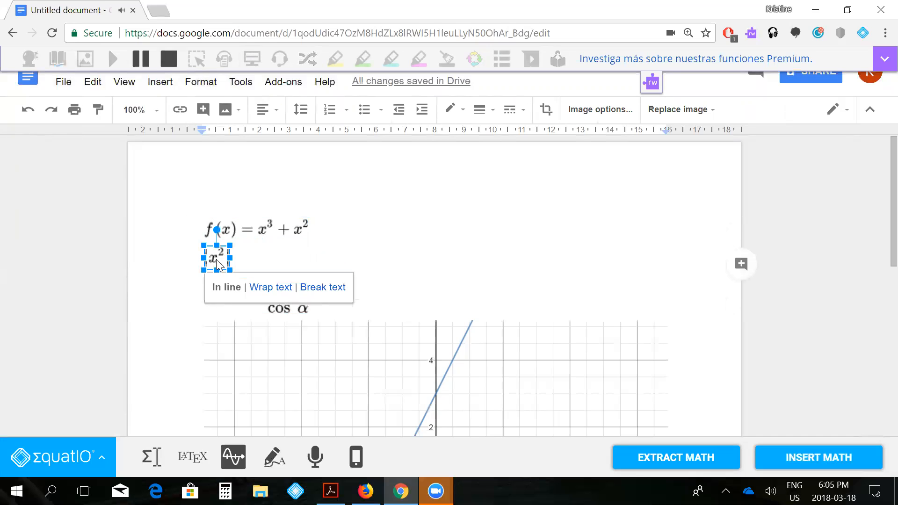
click(115, 62)
click(282, 286)
click(169, 58)
click(121, 60)
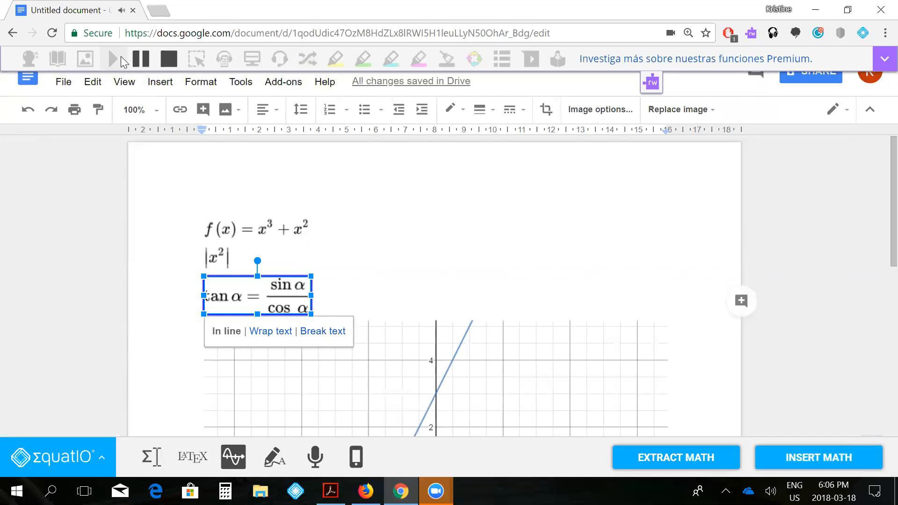
Stop the speech playback and close Read&Write
click(169, 60)
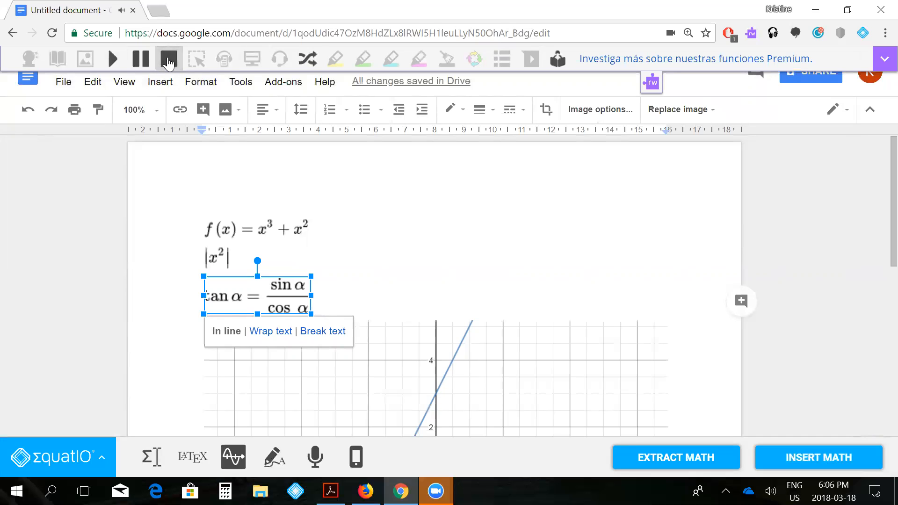
click(882, 58)
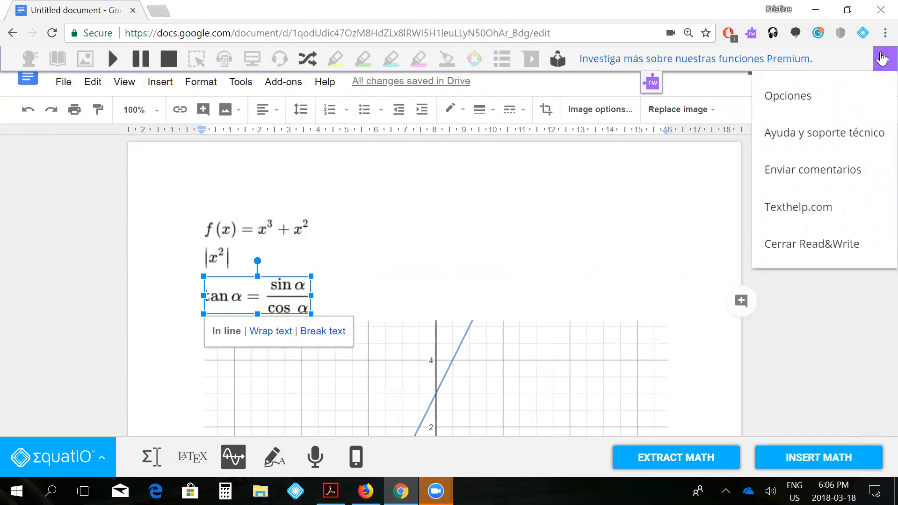
click(847, 242)
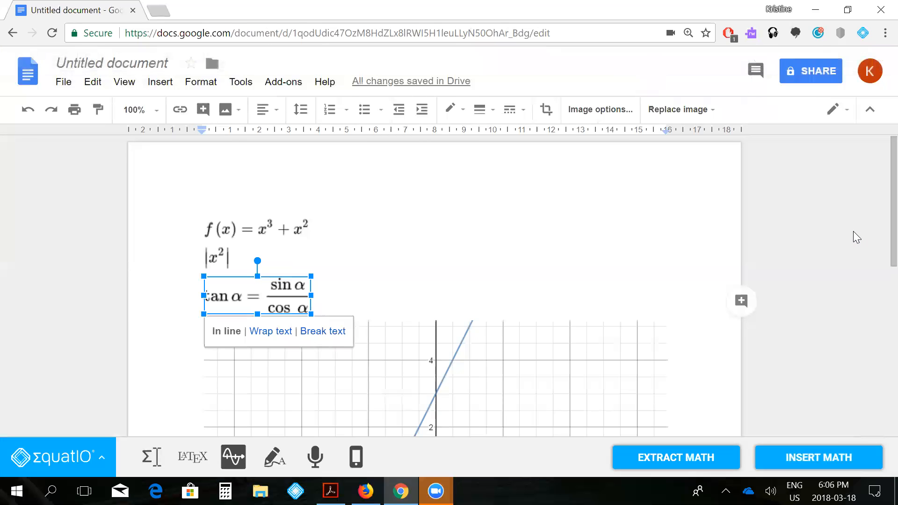